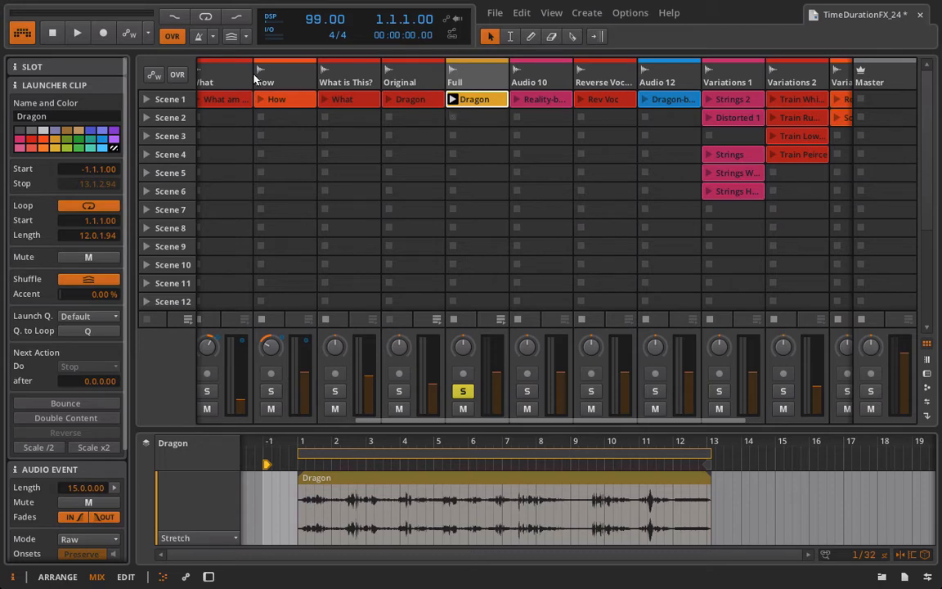
Open the How track's device chain and look over its Delay-2, Reverb and Blur devices.
left_click(279, 81)
double_click(278, 81)
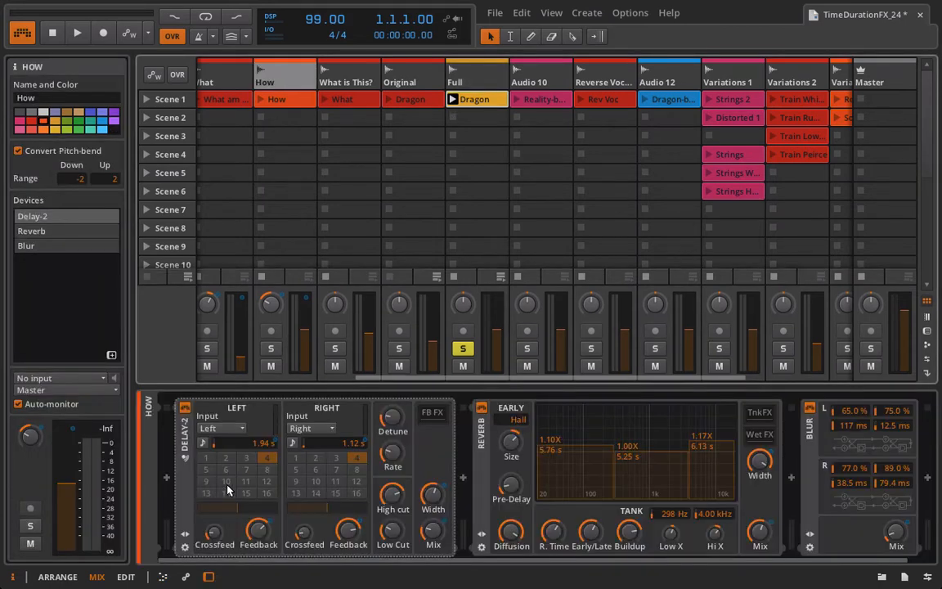
scroll(513, 500, "right", 2)
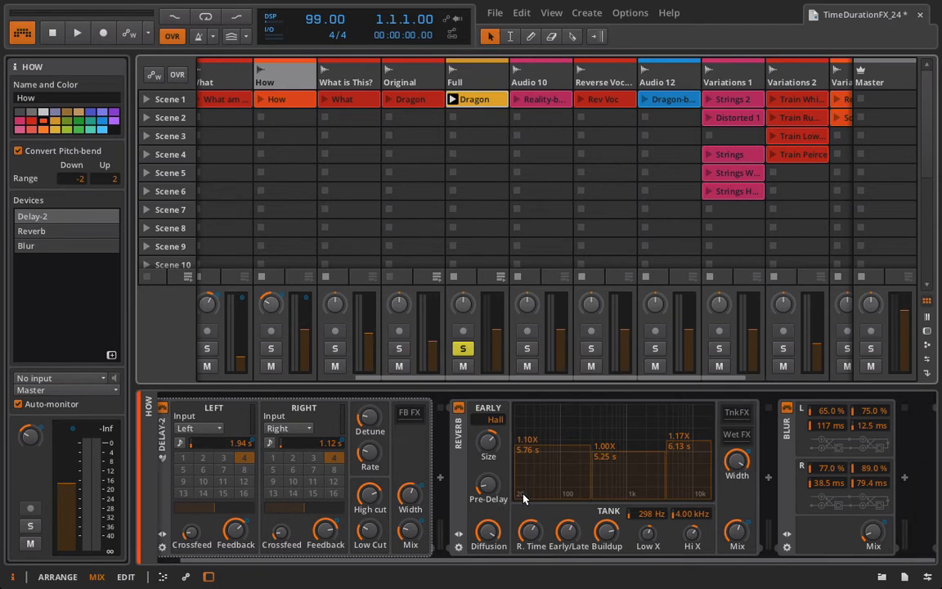
scroll(523, 498, "left", 2)
Examine the What is This? track's device chain from Delay-2 through Reverb and Flanger to Delay-1.
left_click(339, 77)
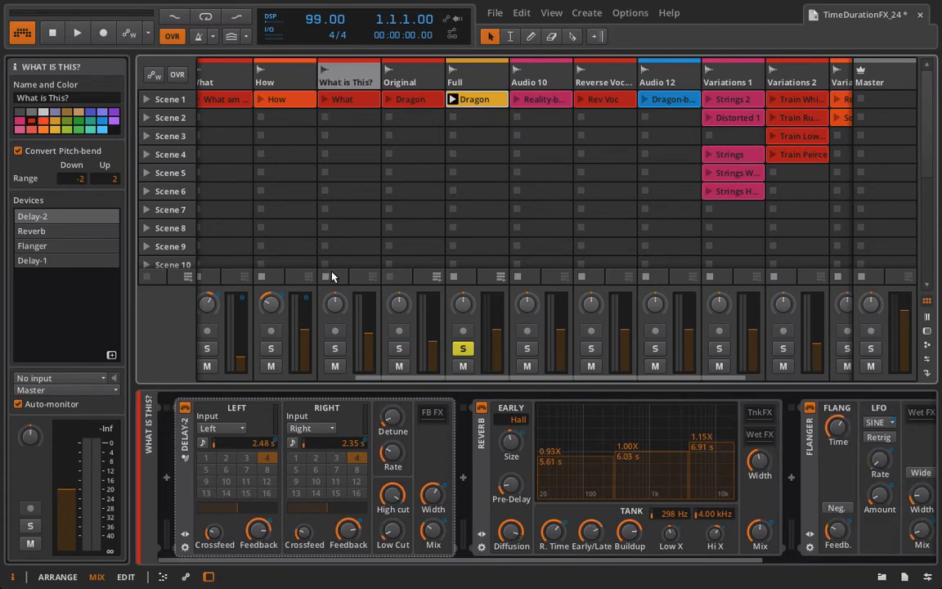
scroll(278, 501, "right", 5)
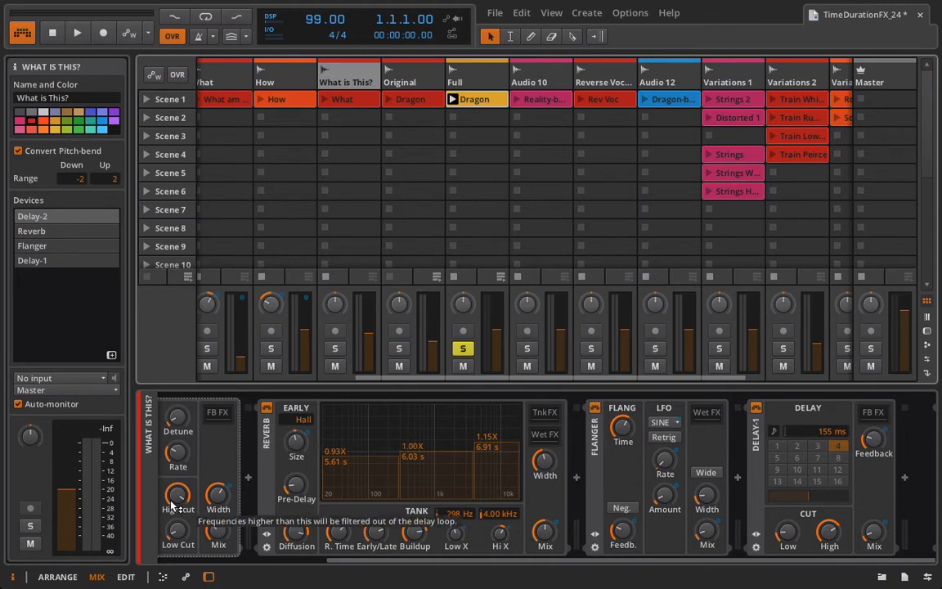
scroll(342, 494, "up", 3)
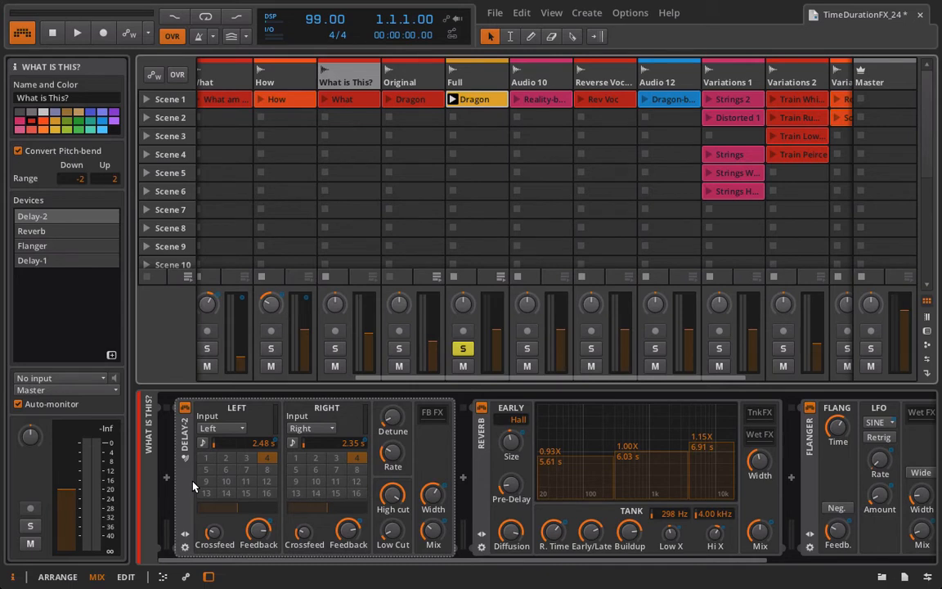
Open the Dragon clip on the Full track, play it for a listen, and stop the clip and the transport.
double_click(474, 98)
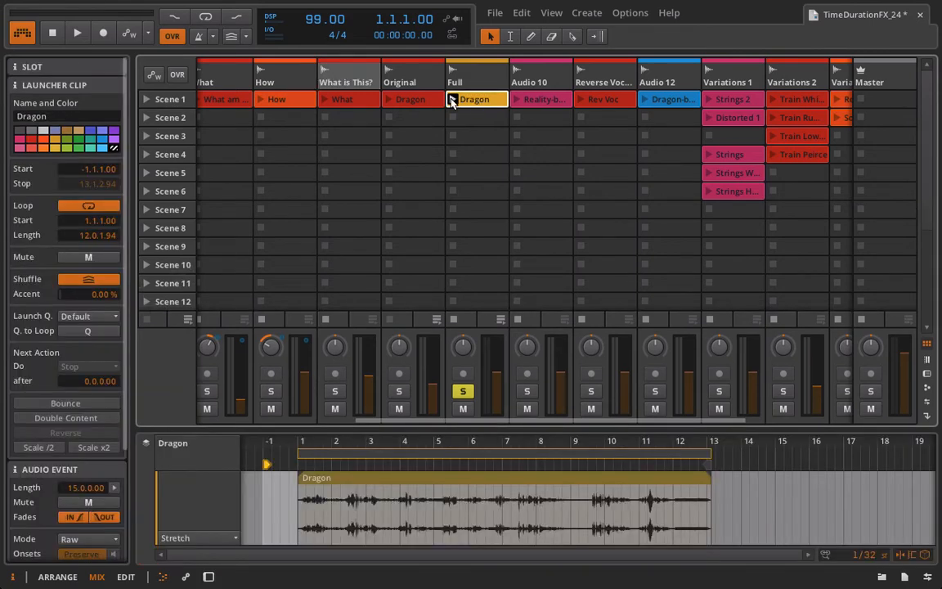
left_click(452, 100)
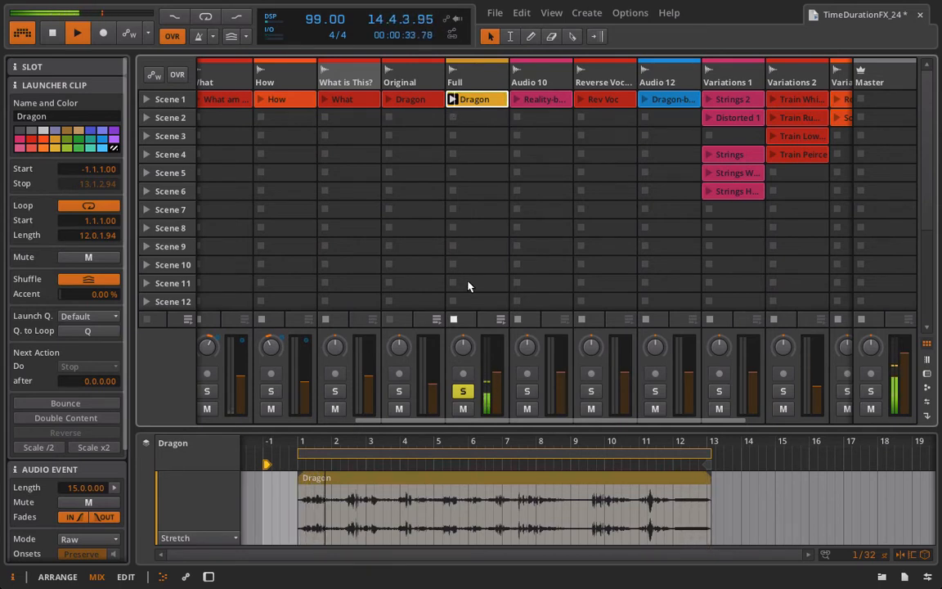
left_click(453, 321)
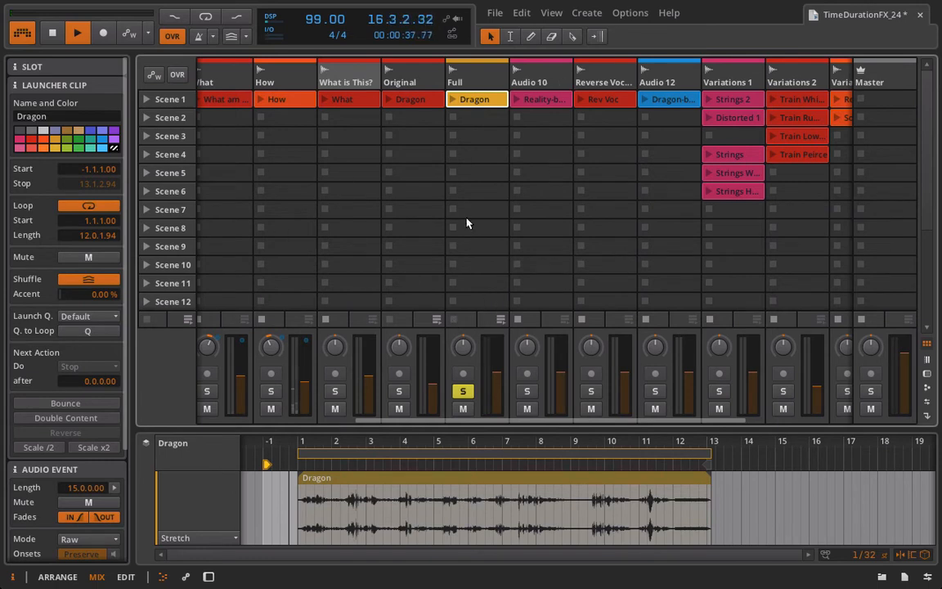
key("space")
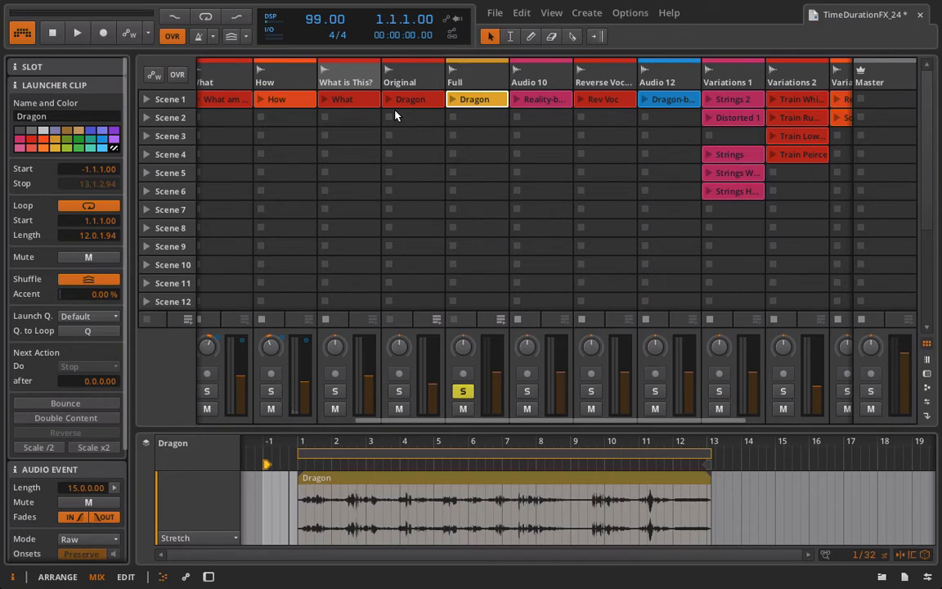
Show the arrangement timeline, clear the solo on the Full track and select the What is This? track.
key("alt+1")
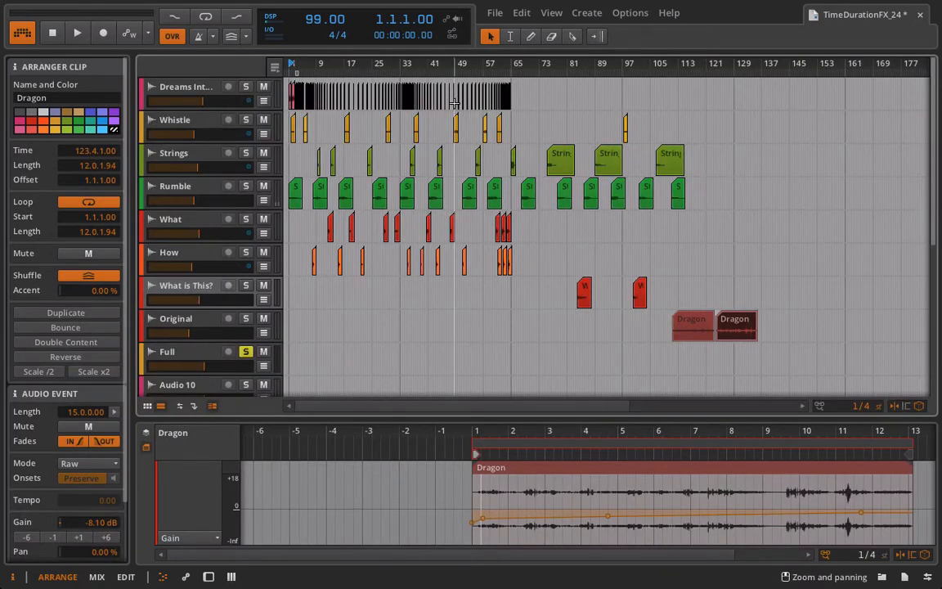
scroll(422, 63, "up", 2)
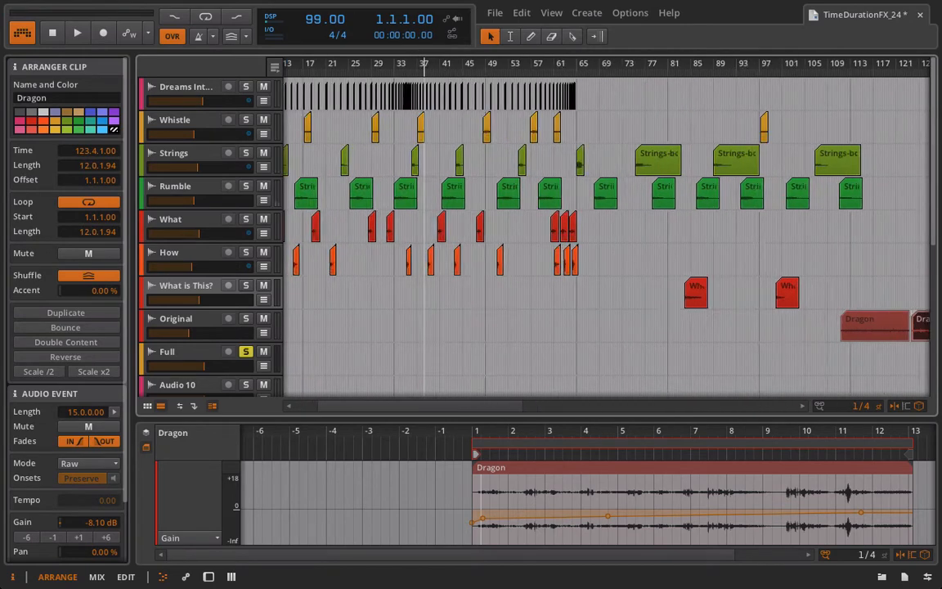
scroll(423, 65, "down", 3)
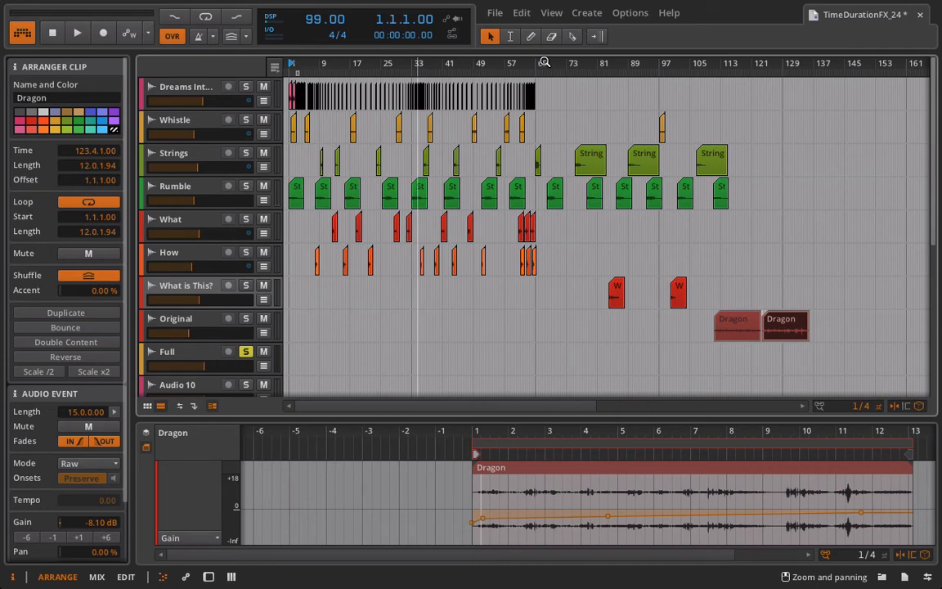
left_click(220, 296)
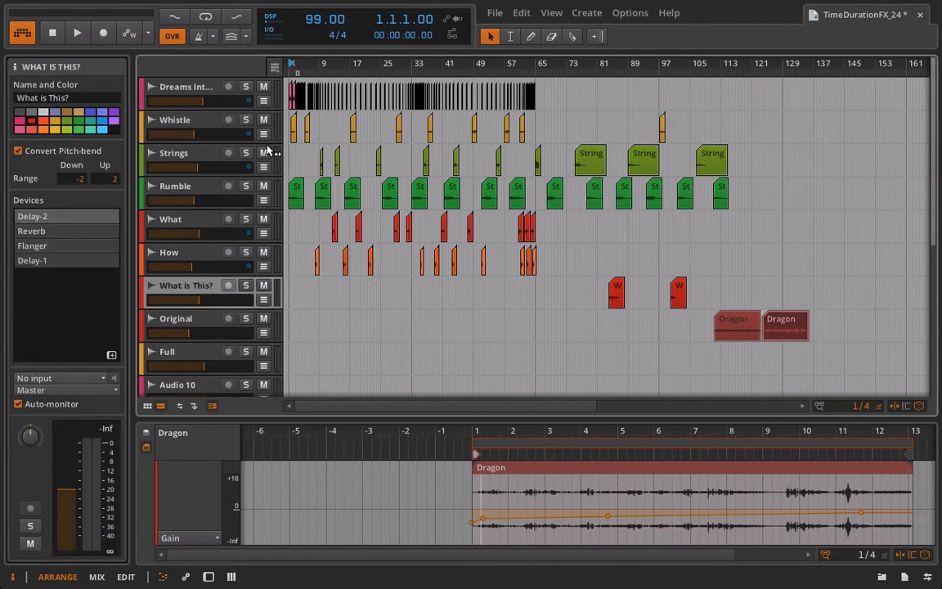
Return to the mixer view and turn off solo on the Audio 17 track.
key("alt+2")
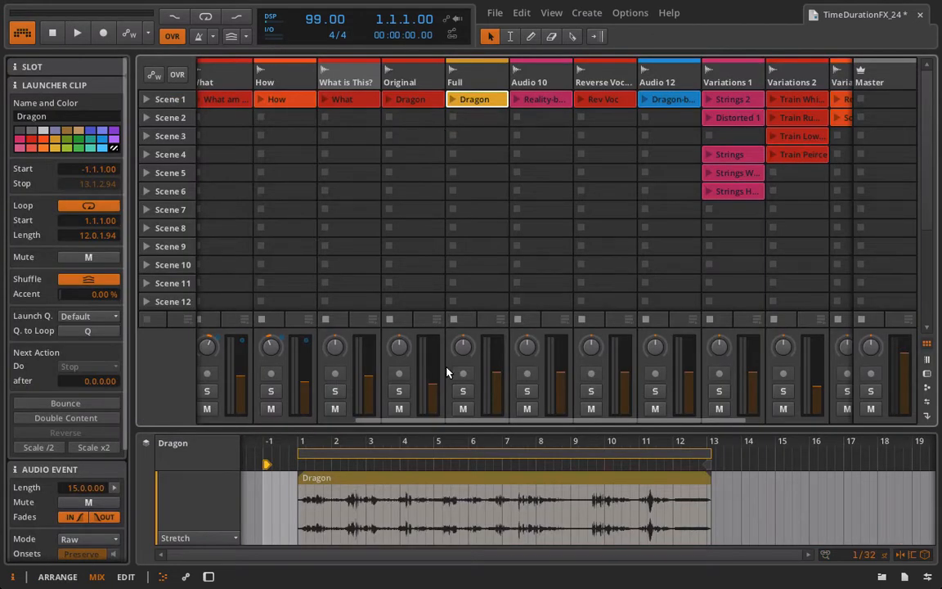
scroll(540, 342, "right", 5)
scroll(541, 342, "left", 10)
scroll(540, 342, "right", 10)
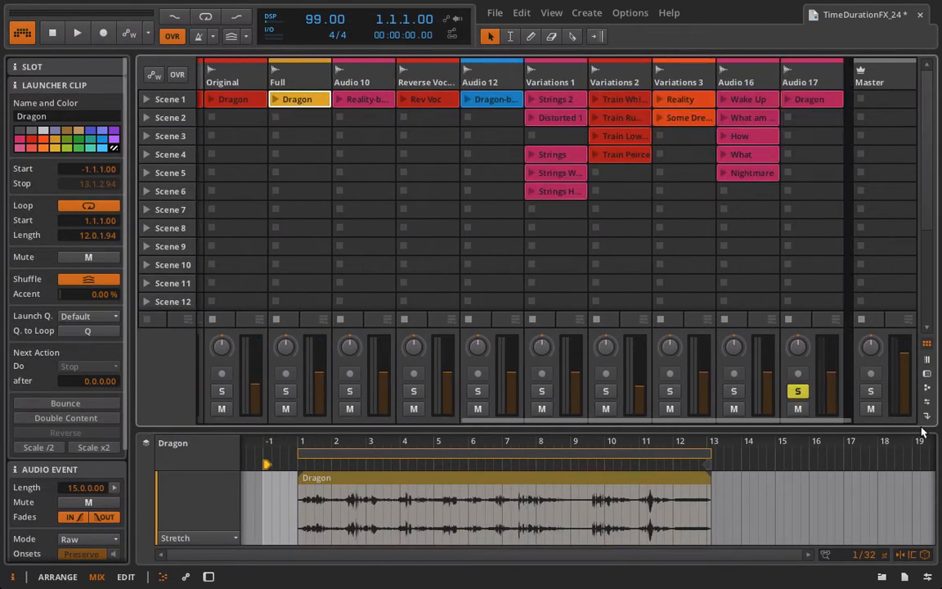
left_click(796, 392)
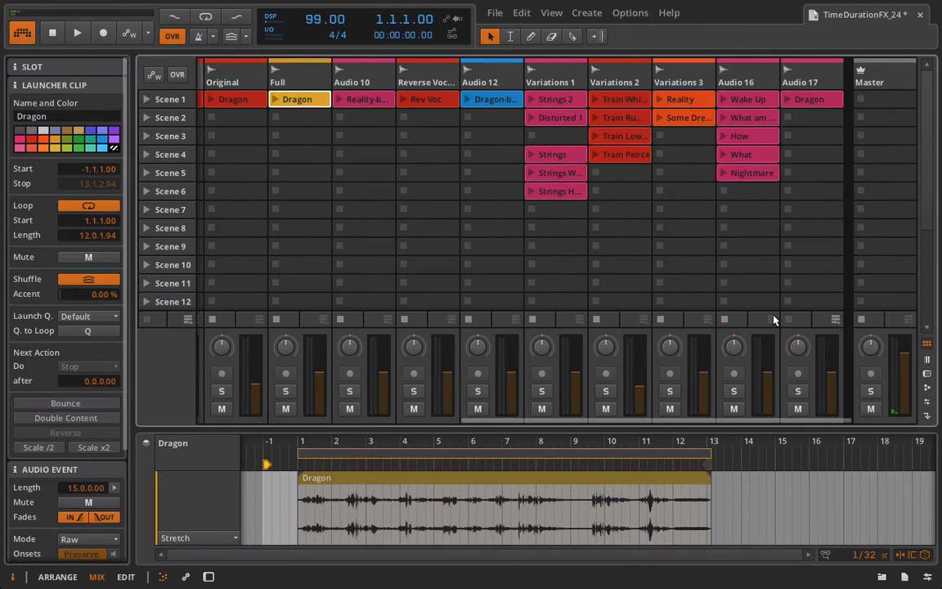
Check the arrangement and mixer tracks for any remaining soloed tracks.
key("alt+1")
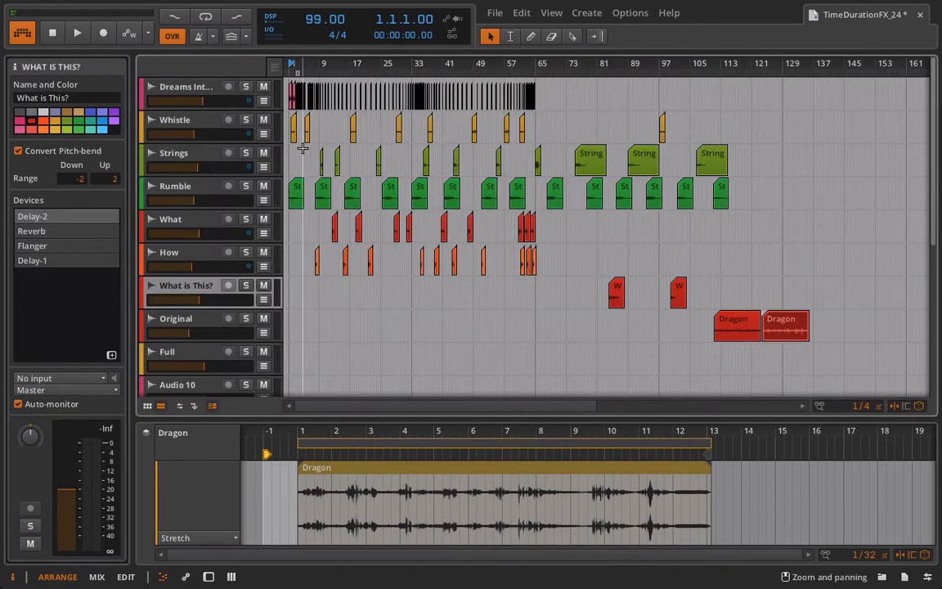
scroll(292, 280, "down", 5)
key("alt+2")
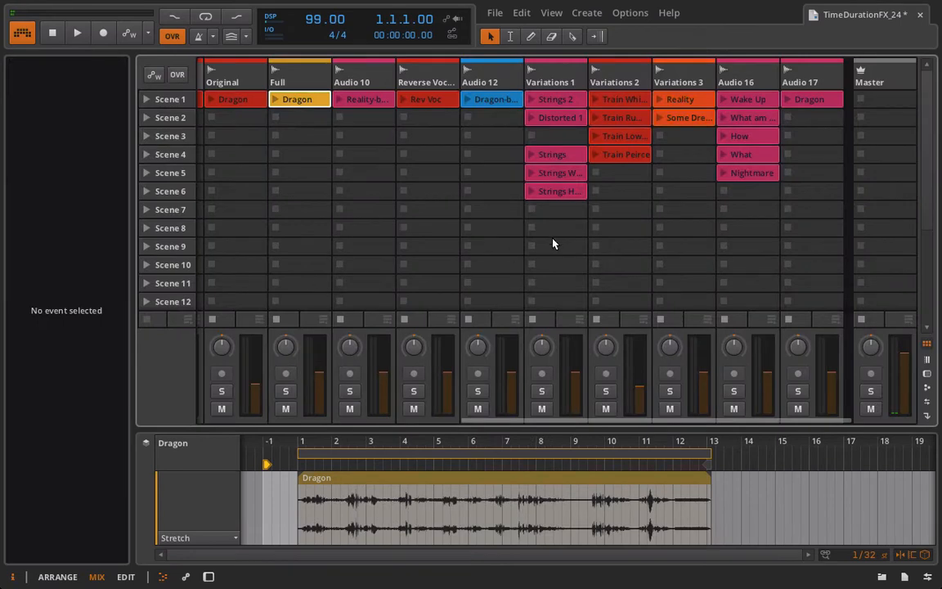
scroll(553, 243, "left", 5)
scroll(553, 243, "right", 5)
Switch to the arrangement timeline and start playback from the beginning.
key("alt+1")
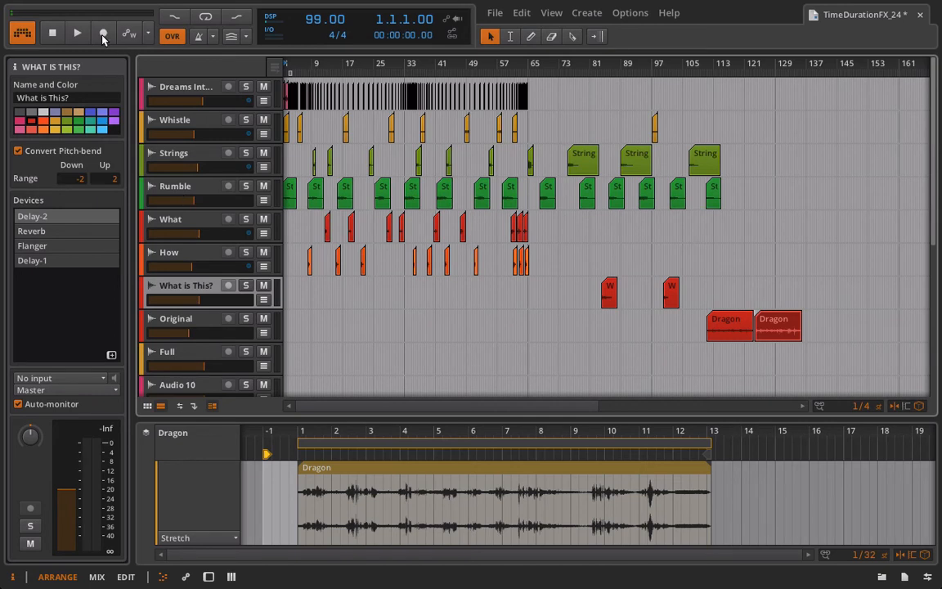
left_click(52, 34)
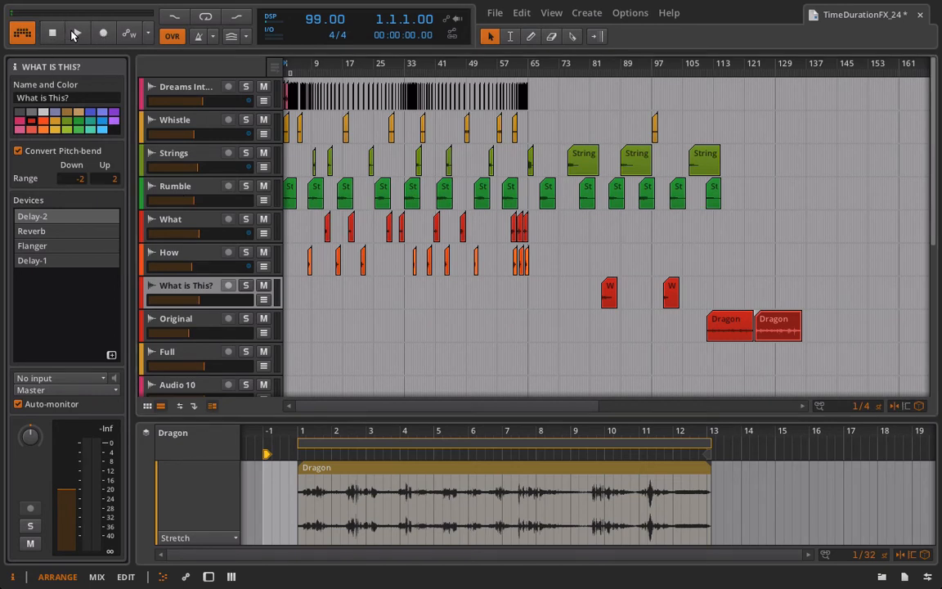
left_click(75, 34)
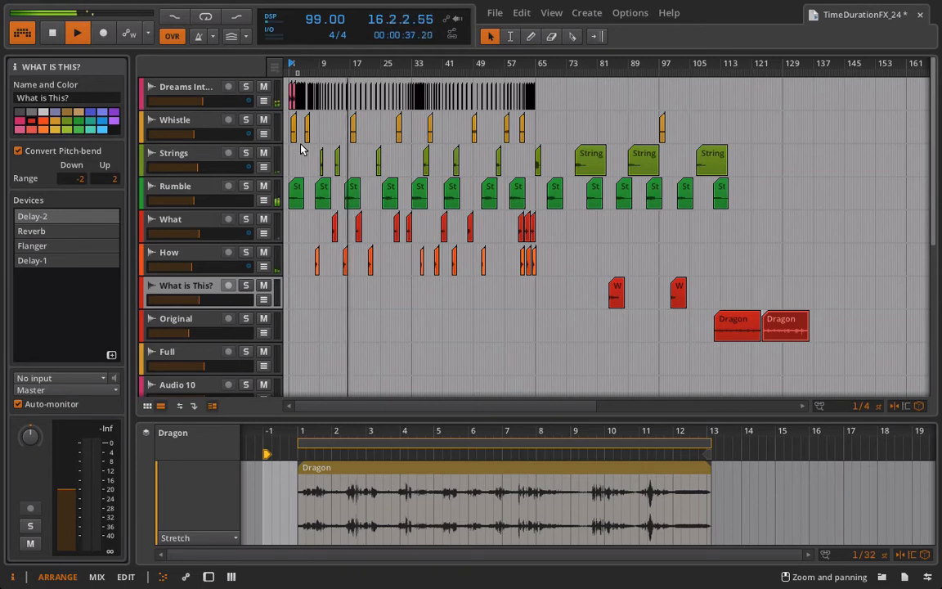
Examine the Dreams Into Space track's automation lane, its list of automated parameters and its device chain, leaving the lane collapsed.
left_click(205, 88)
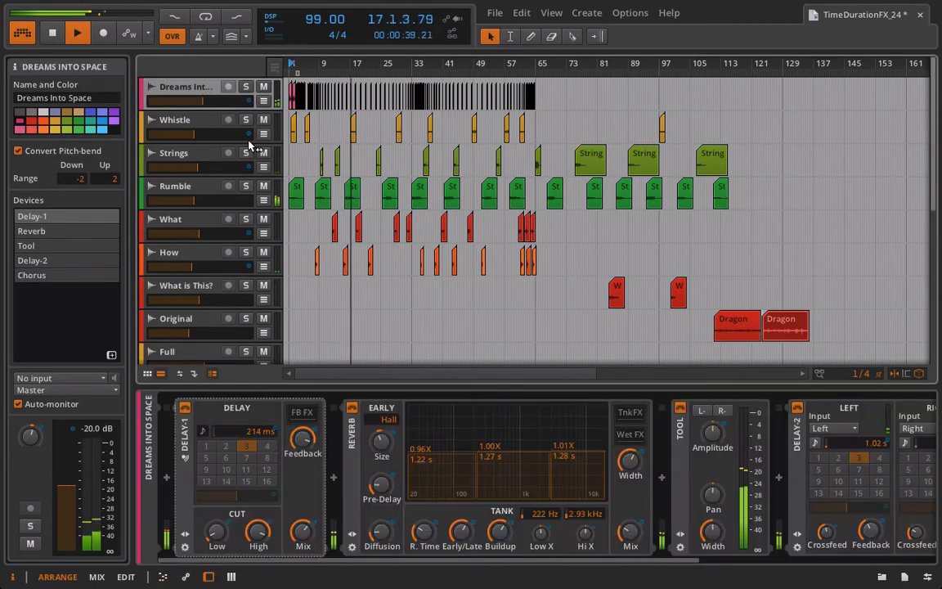
key("d")
left_click(262, 102)
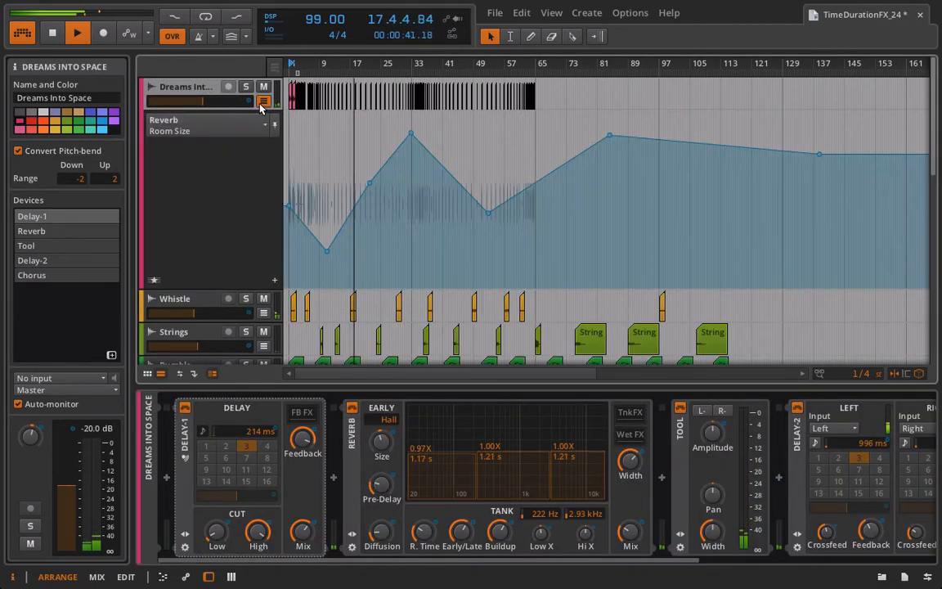
left_click(265, 124)
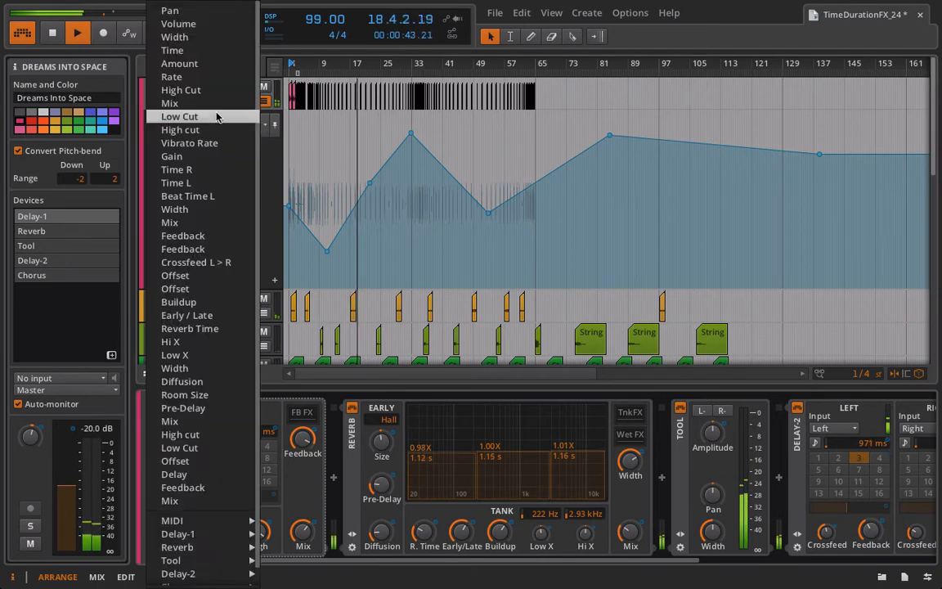
scroll(217, 118, "down", 1)
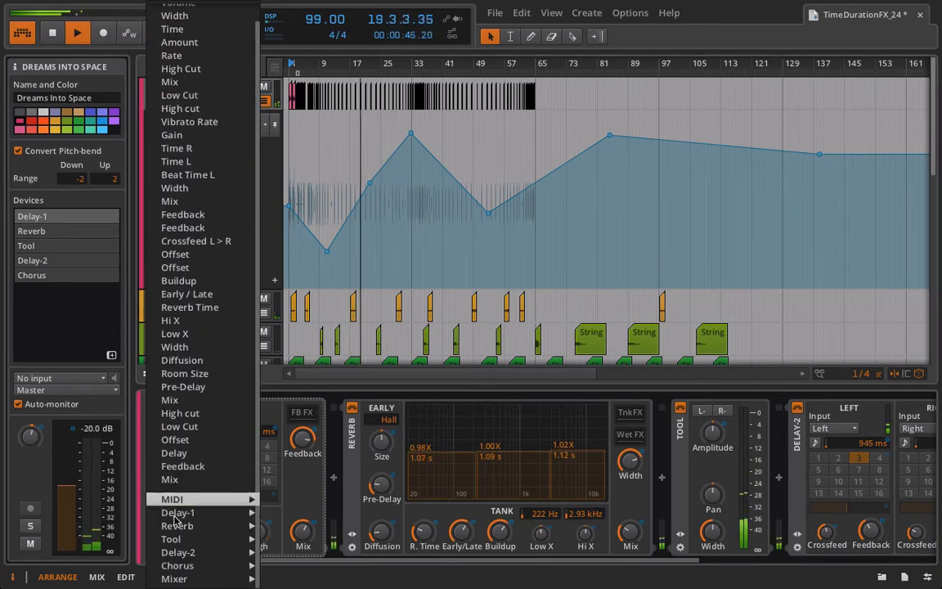
left_click(264, 101)
left_click(264, 102)
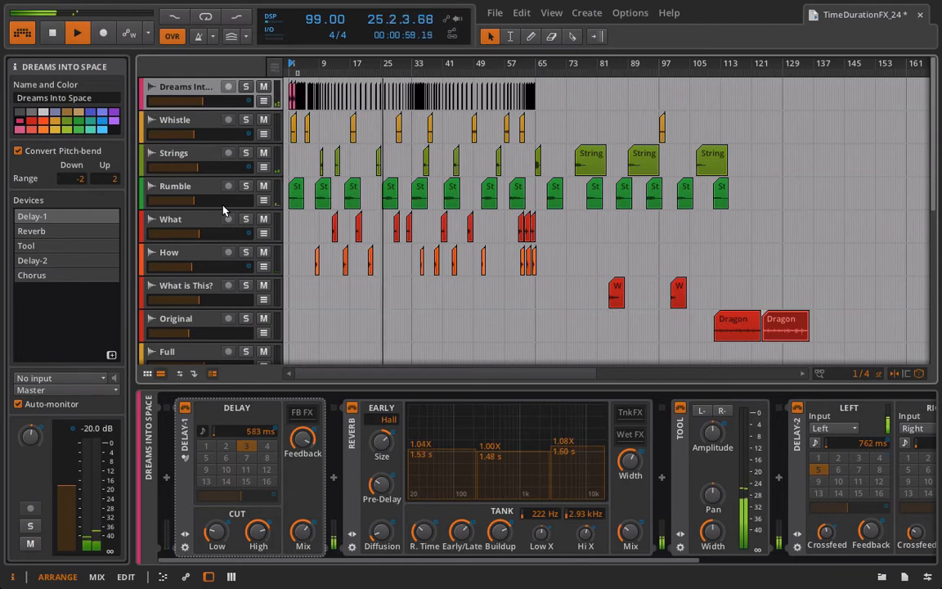
scroll(387, 519, "down", 8)
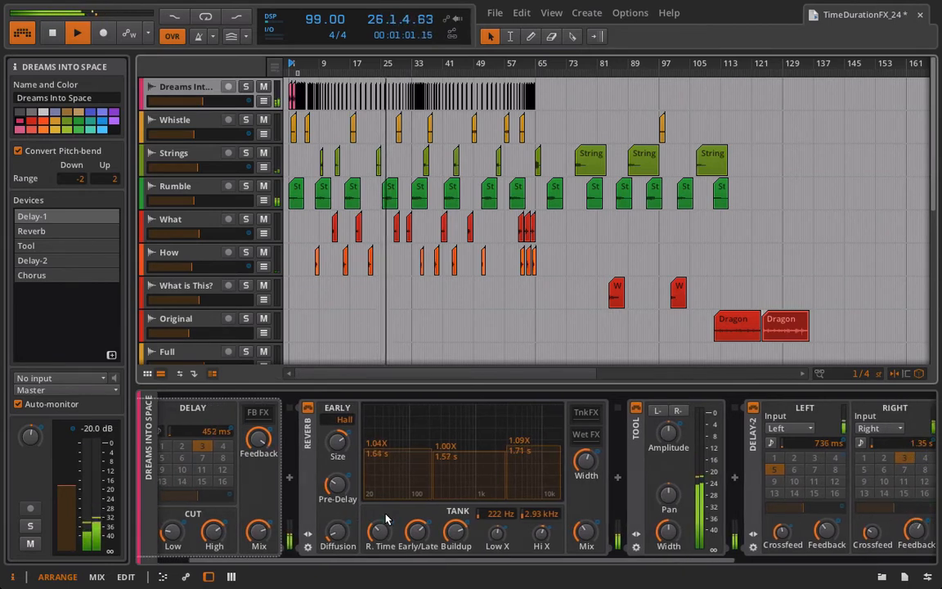
scroll(387, 518, "up", 2)
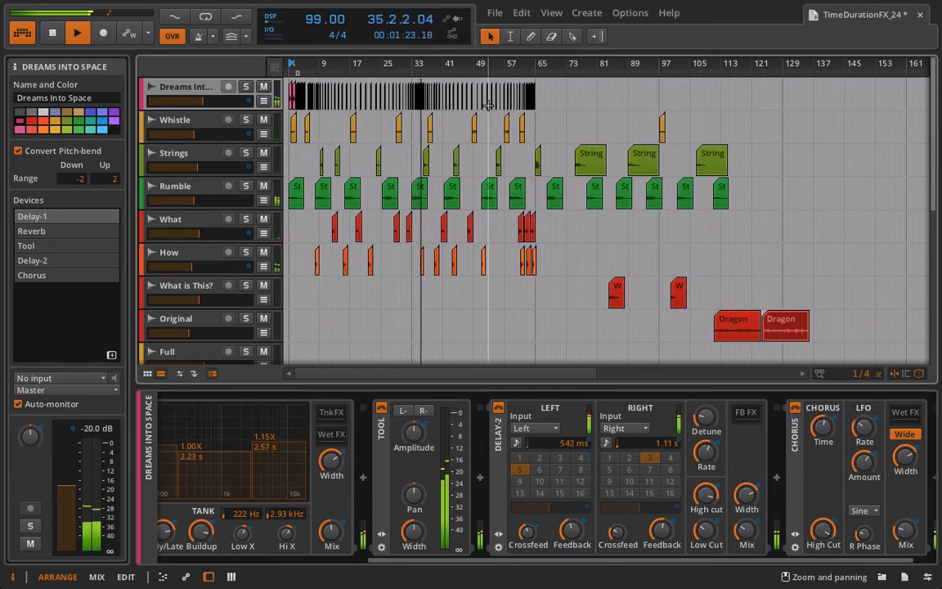
Zoom the arrangement in to about bars 34 to 50 and turn on playhead following.
left_click(431, 64)
left_click_drag(431, 64, 451, 64)
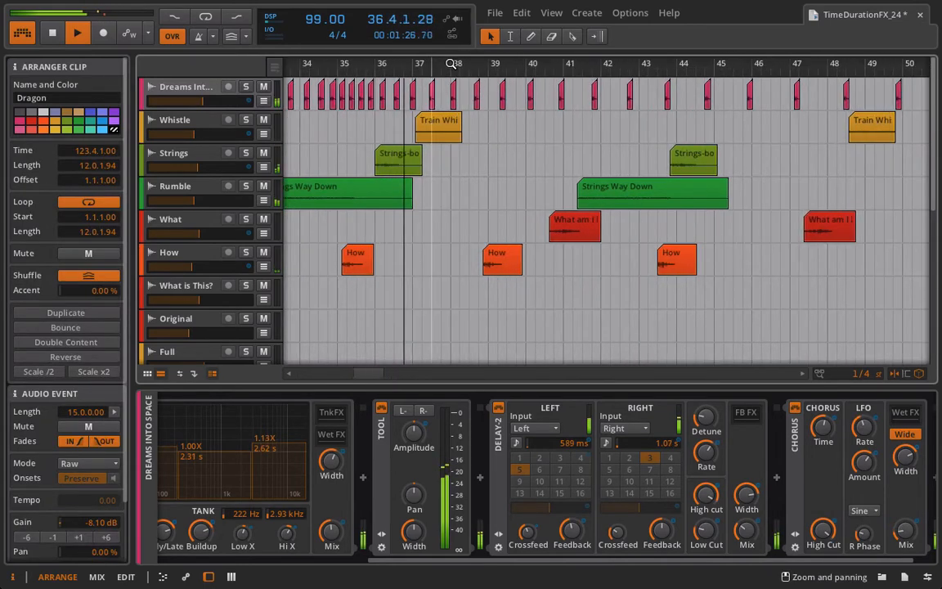
left_click(595, 36)
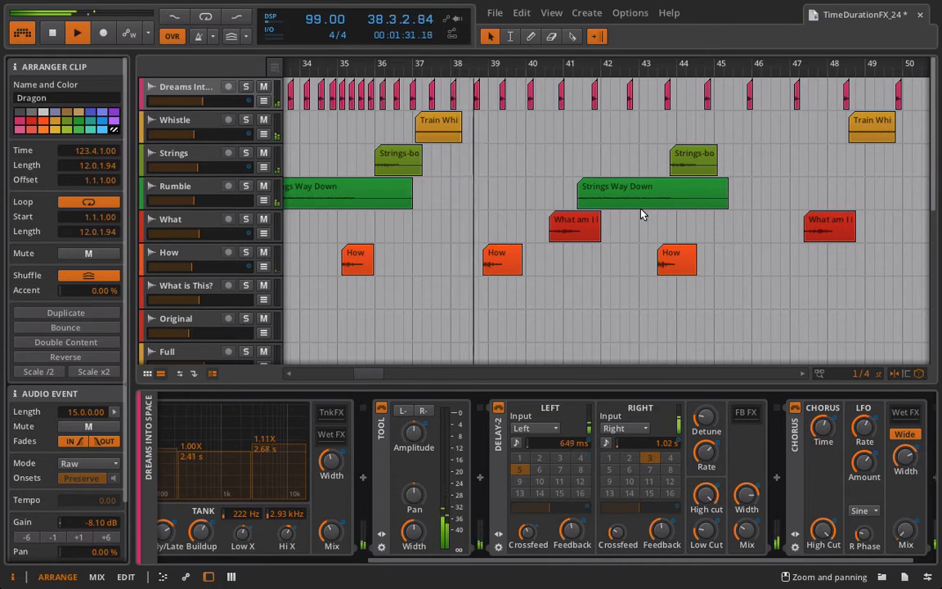
Examine the Whistle track's full device chain from the first Delay-2 to the last.
left_click(184, 122)
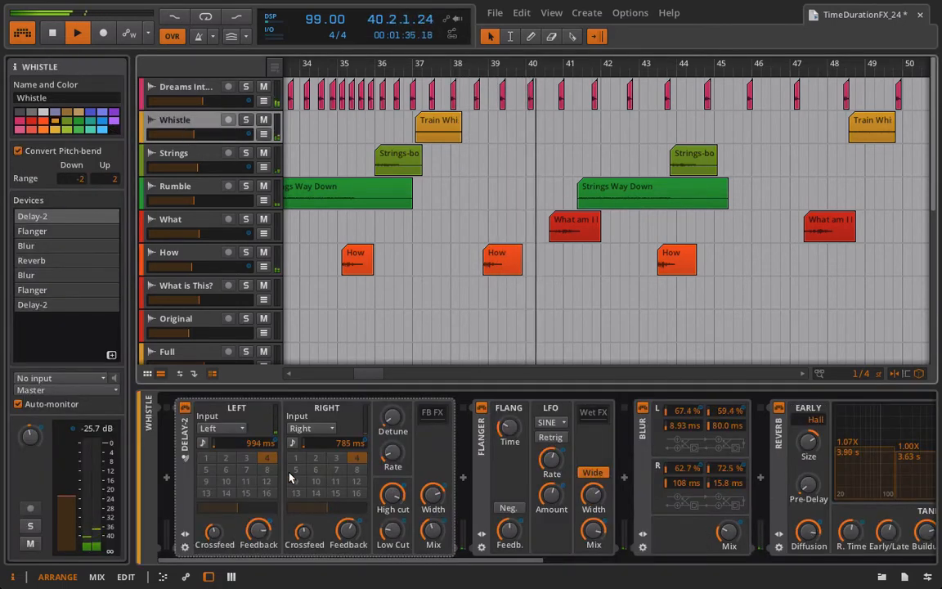
scroll(289, 478, "right", 15)
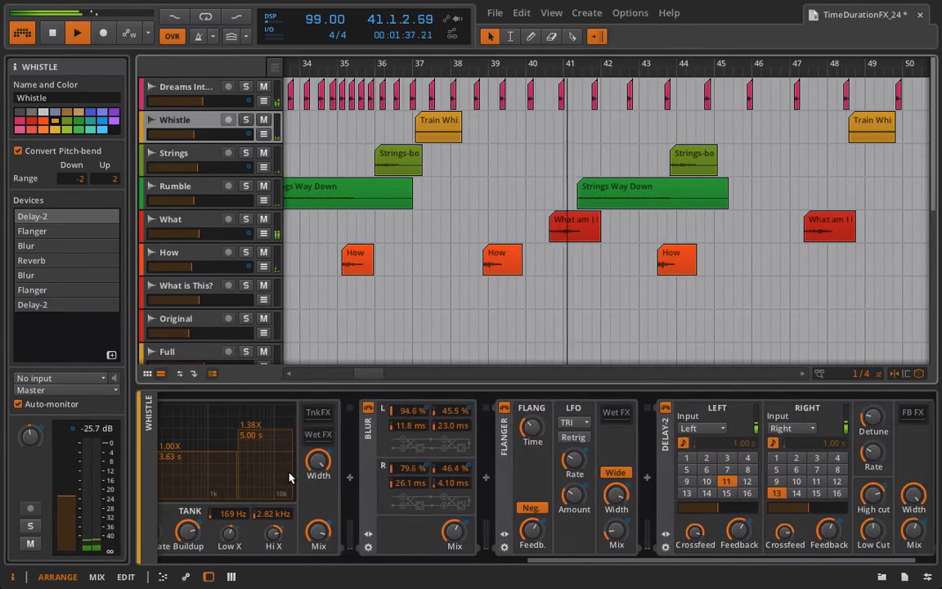
scroll(289, 479, "left", 10)
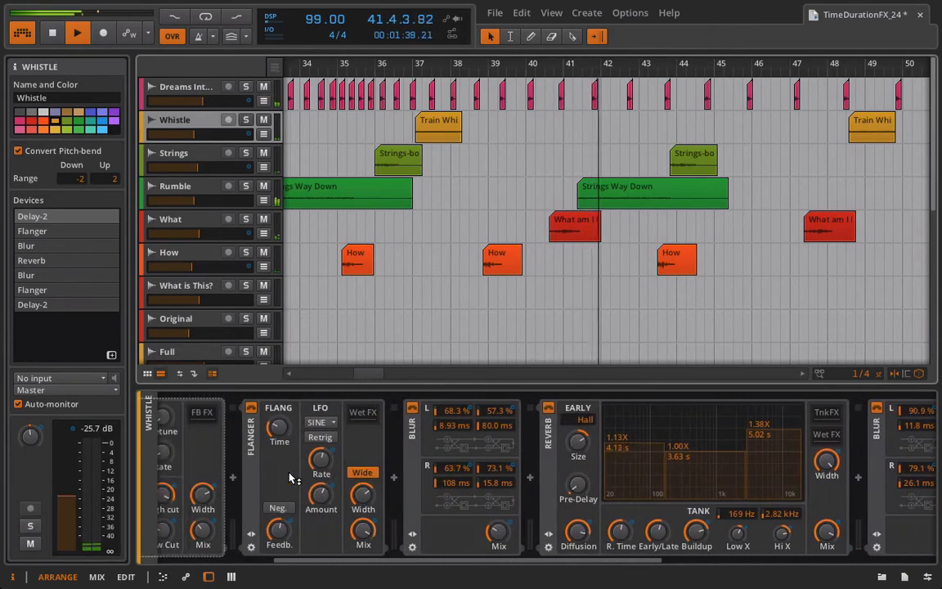
scroll(293, 479, "left", 5)
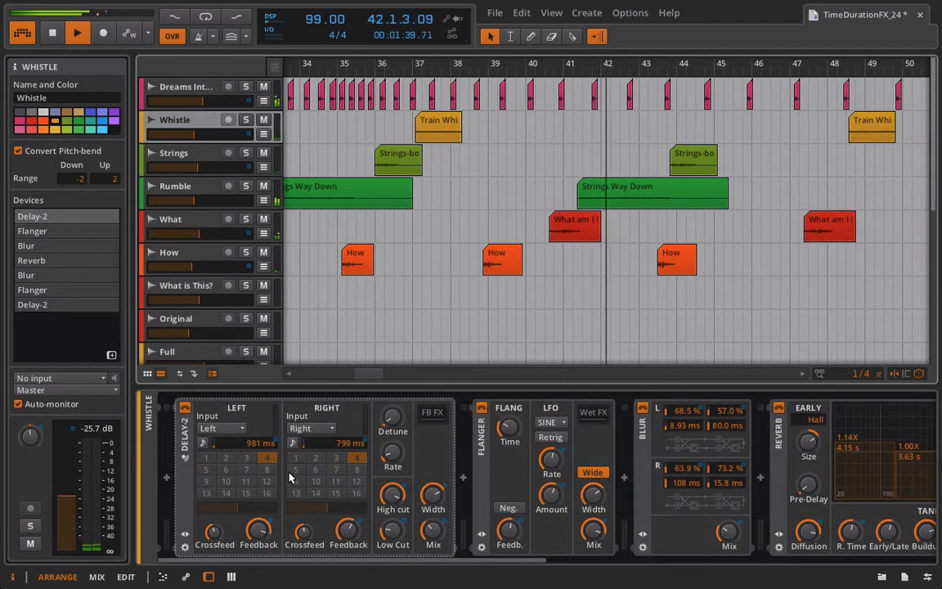
Examine the Strings track's device chain with its Blur, Delay-2, Reverb and Chorus devices.
left_click(186, 155)
scroll(341, 449, "down", 3)
scroll(340, 449, "up", 3)
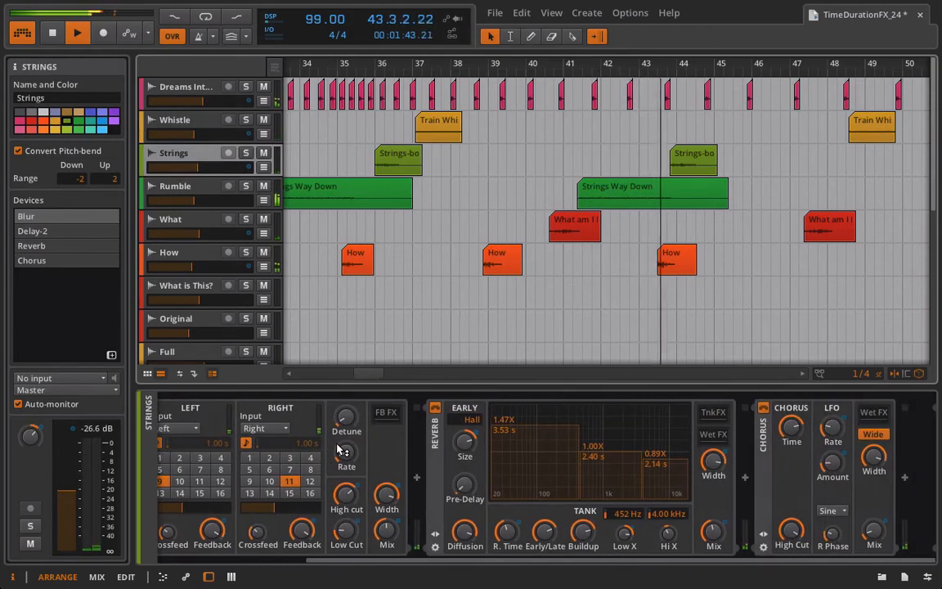
Examine the Rumble track's device chain with its Flanger, Blur, Delay-1, Reverb and Chorus devices.
left_click(190, 187)
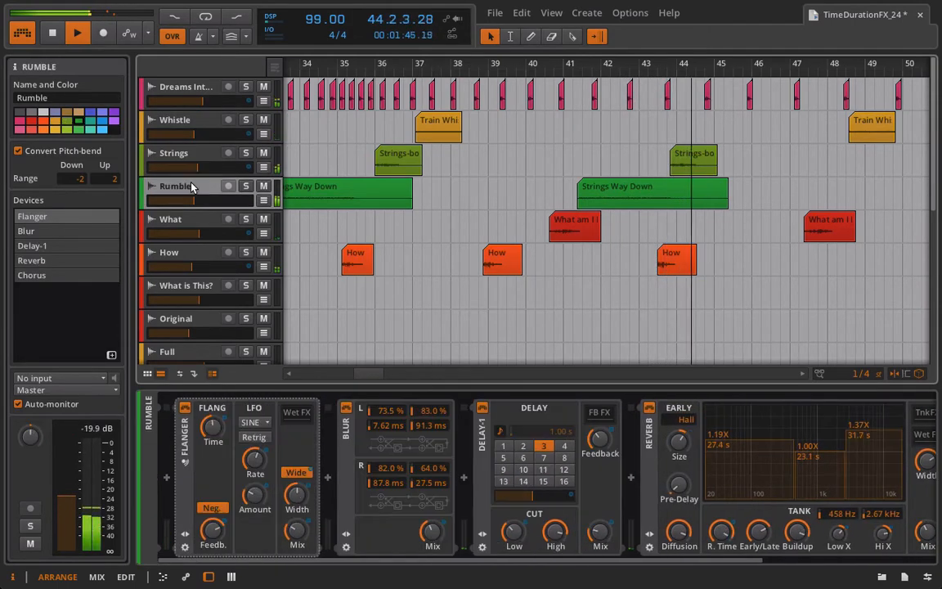
scroll(354, 502, "down", 3)
scroll(354, 502, "up", 3)
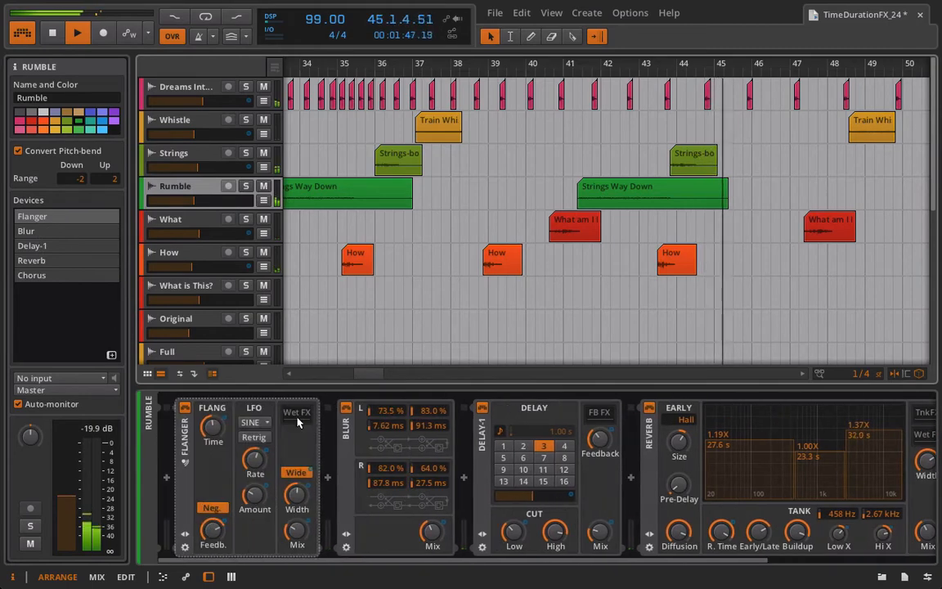
Examine the device chains of the What and How tracks, ending on the Dreams Into Space track's chain.
left_click(201, 228)
scroll(330, 504, "down", 1)
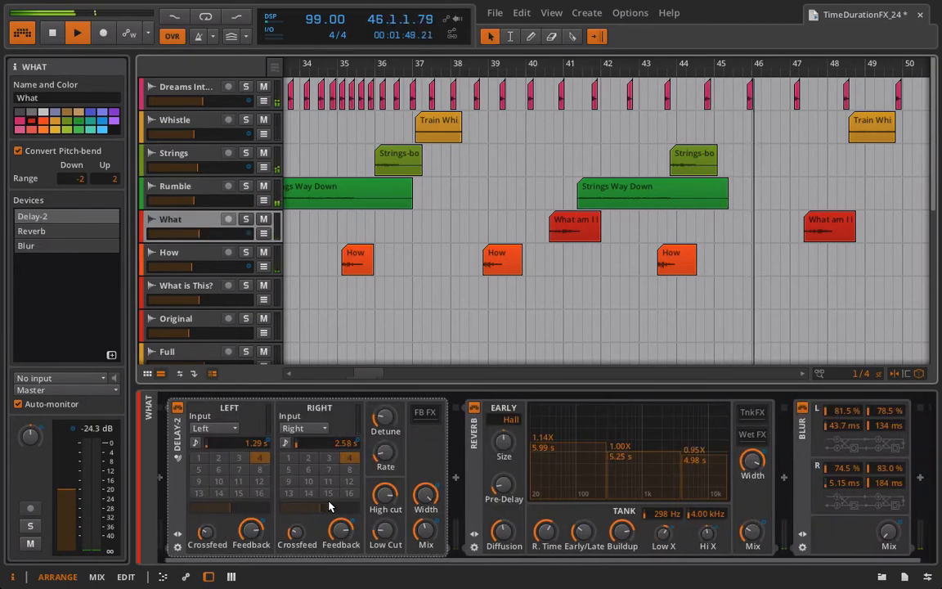
left_click(197, 258)
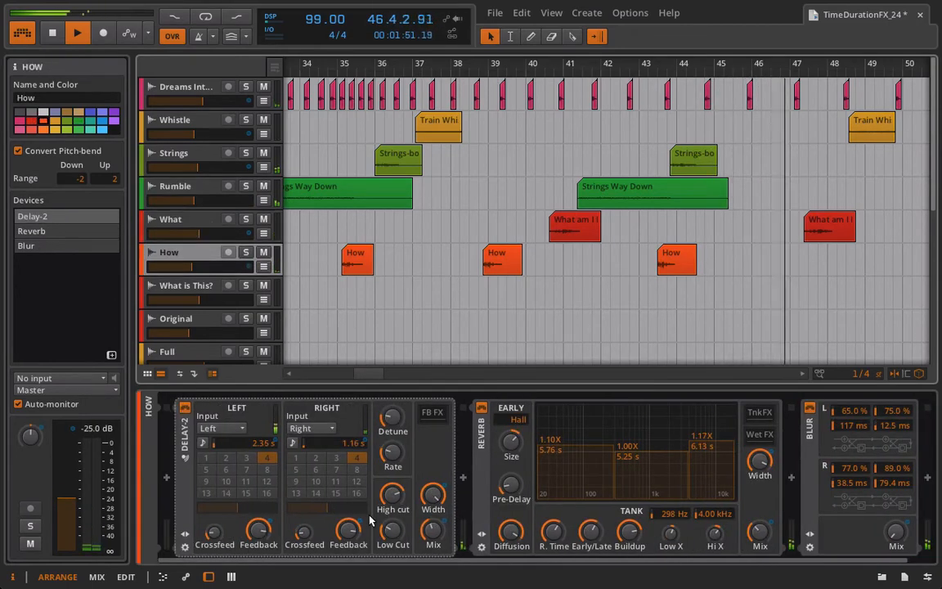
left_click(196, 91)
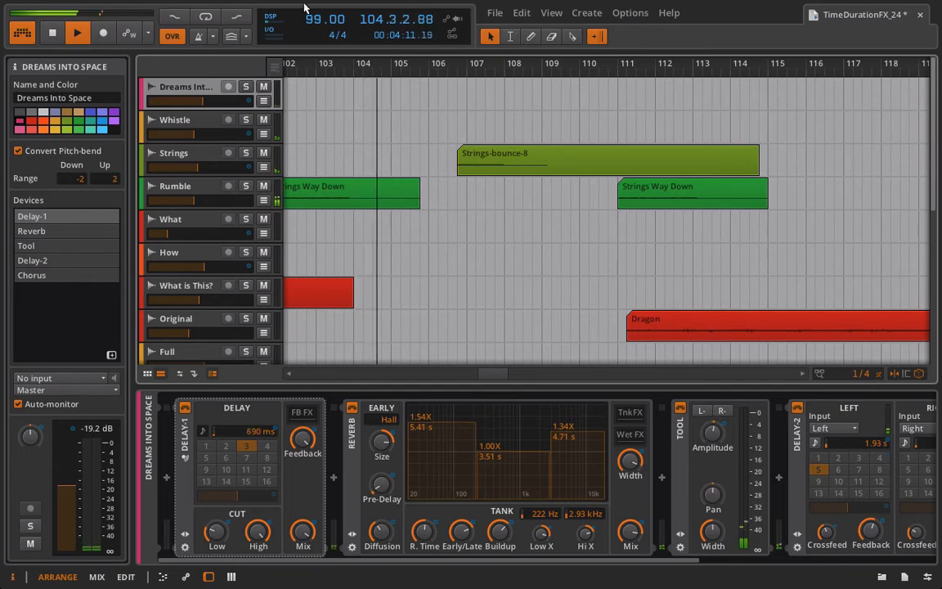
Turn off playhead following and zoom the arrangement out to about bars 90 to 145.
left_click(600, 40)
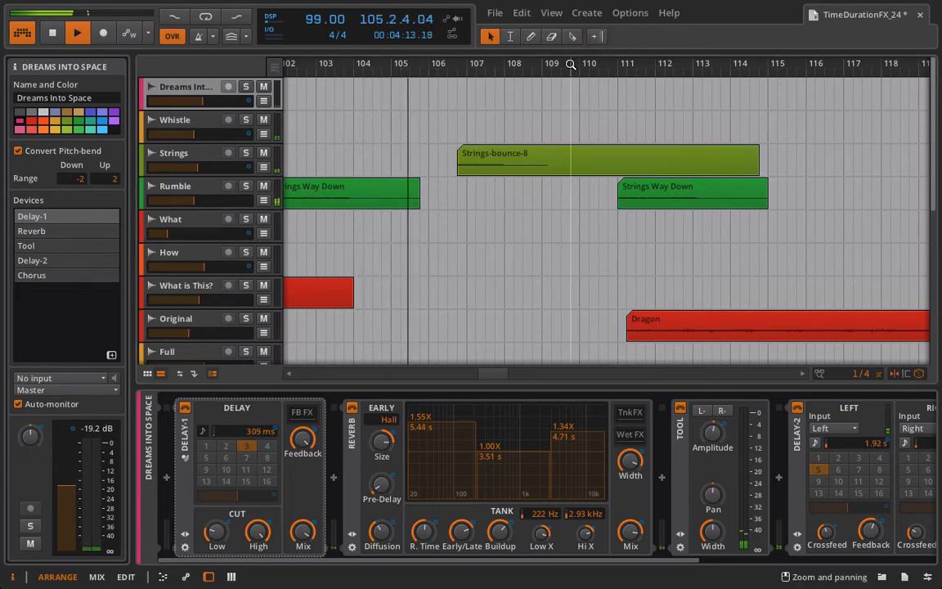
left_click_drag(571, 62, 510, 64)
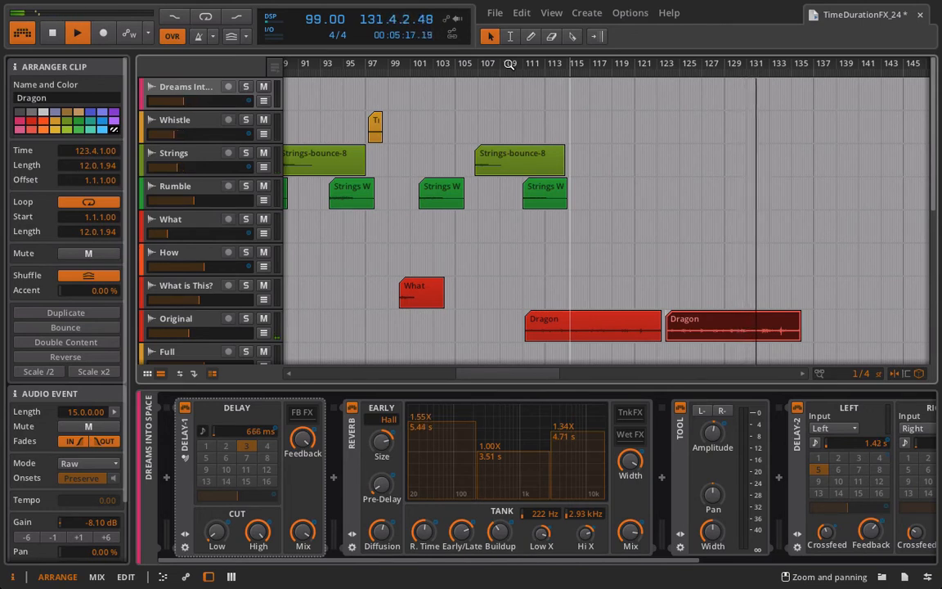
Examine the Original track's device chain from its two Blur devices through Chorus and Delay-2 to Reverb.
left_click(199, 323)
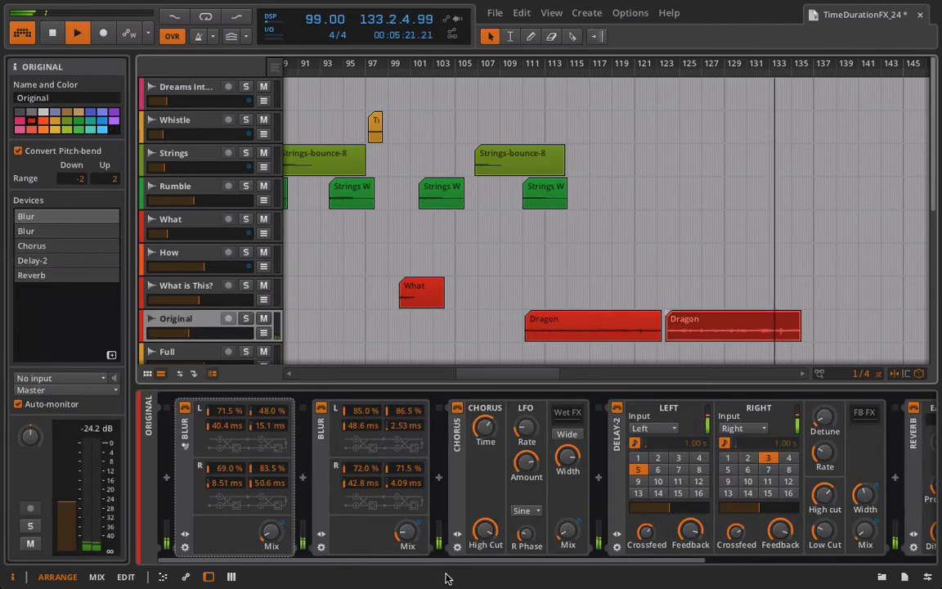
scroll(446, 544, "down", 5)
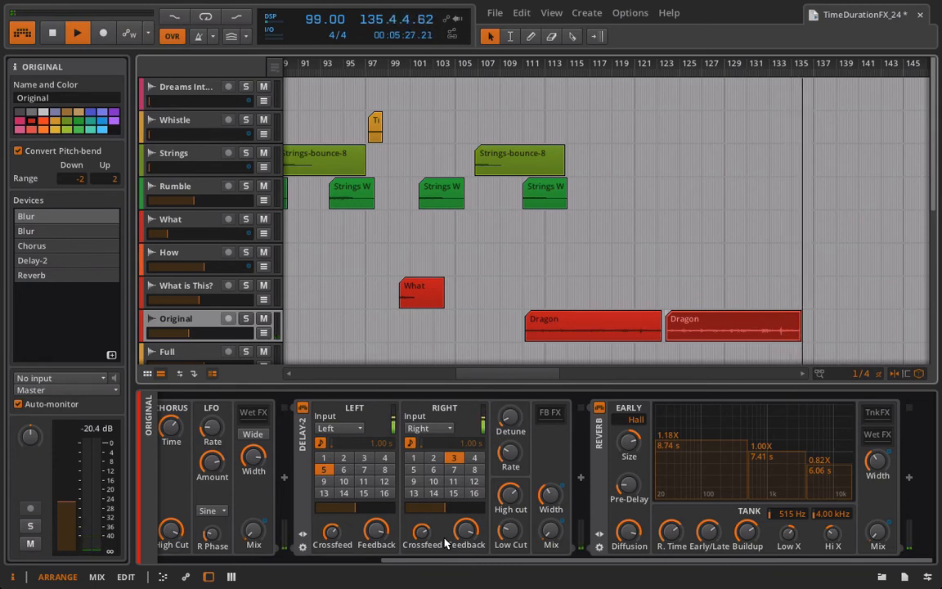
Stop playback, reset the playhead to the start of the song and show bars 1 to 57 of the arrangement.
left_click(51, 33)
left_click(49, 41)
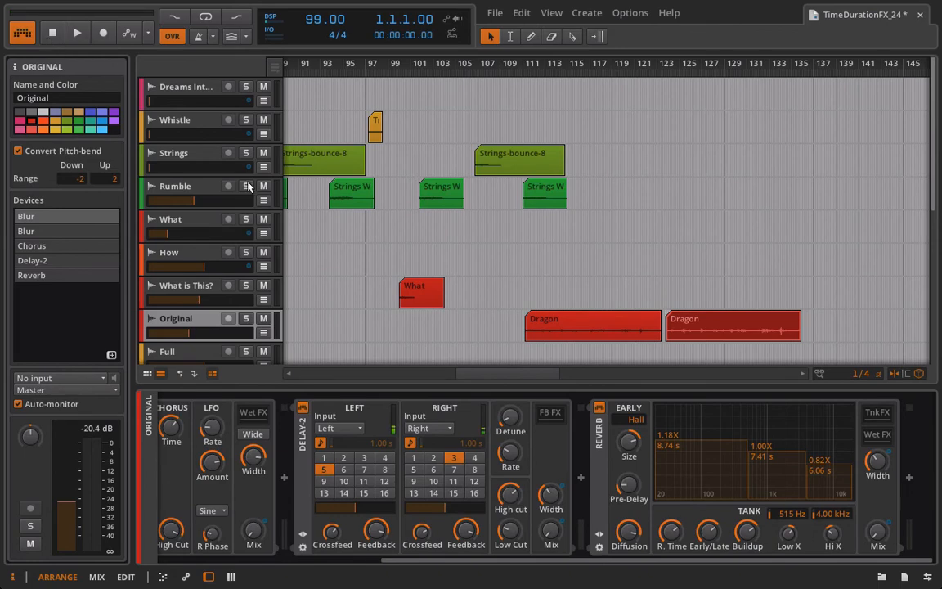
scroll(300, 230, "down", 5)
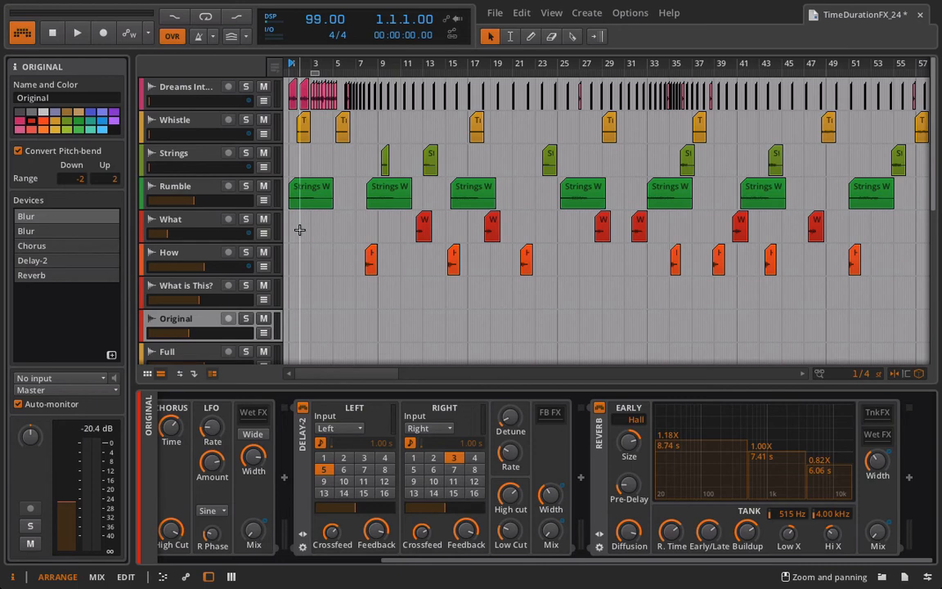
Review the Original track's devices once more, from the first Blur to the final Reverb.
scroll(395, 435, "left", 5)
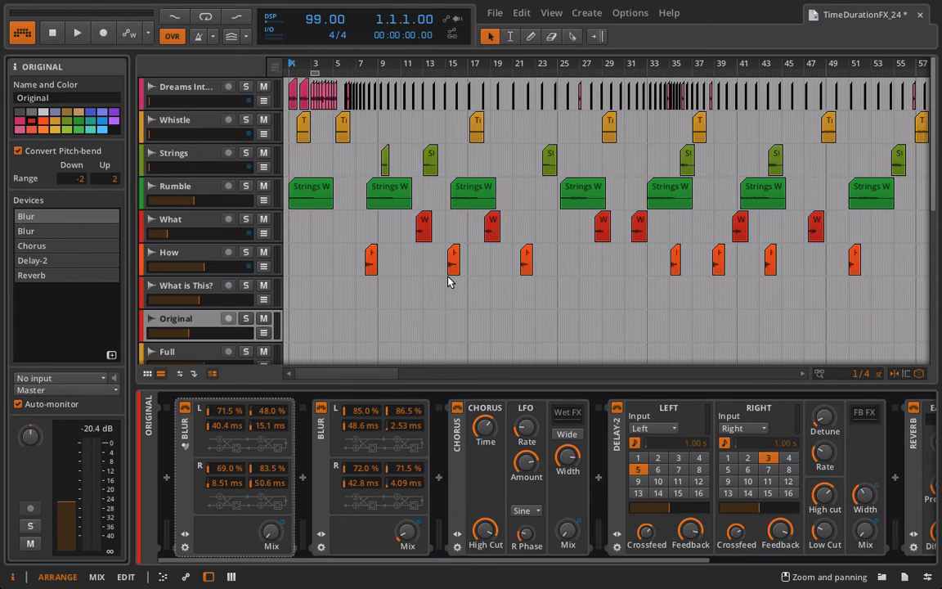
scroll(636, 410, "down", 3)
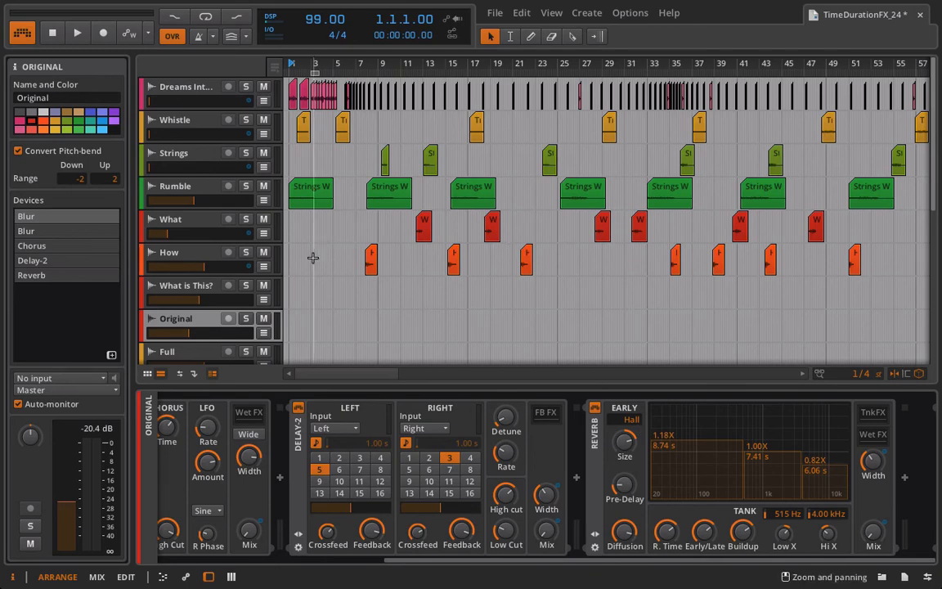
scroll(233, 262, "down", 3)
scroll(233, 262, "up", 3)
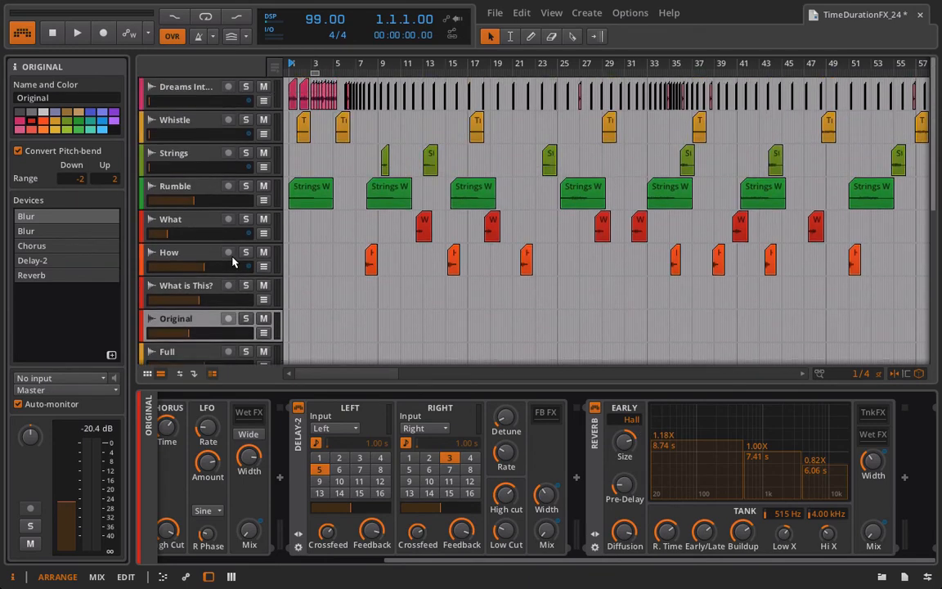